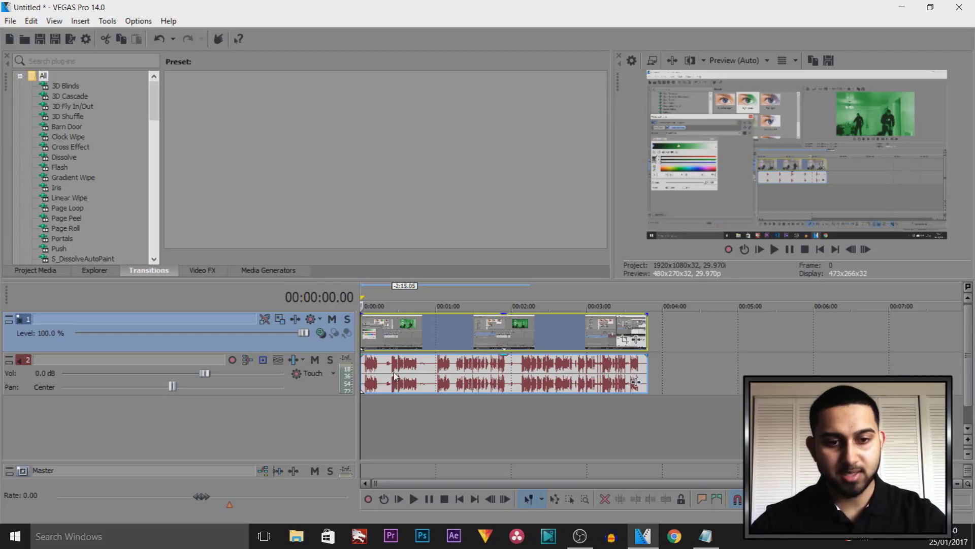
# Split the footage at the first cut point and trim the later piece's start forward.
pyautogui.click(370, 334)
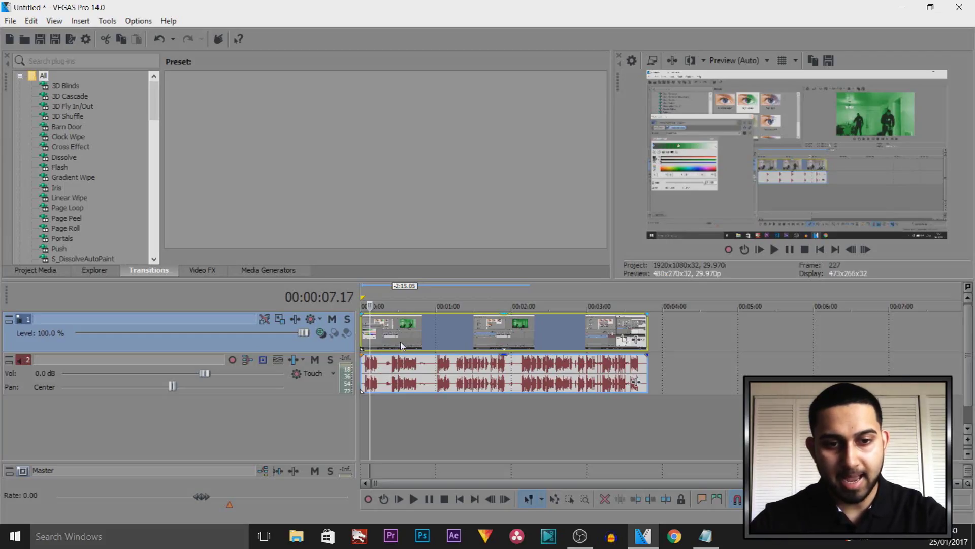
pyautogui.scroll(3, 401, 345)
pyautogui.press('space')
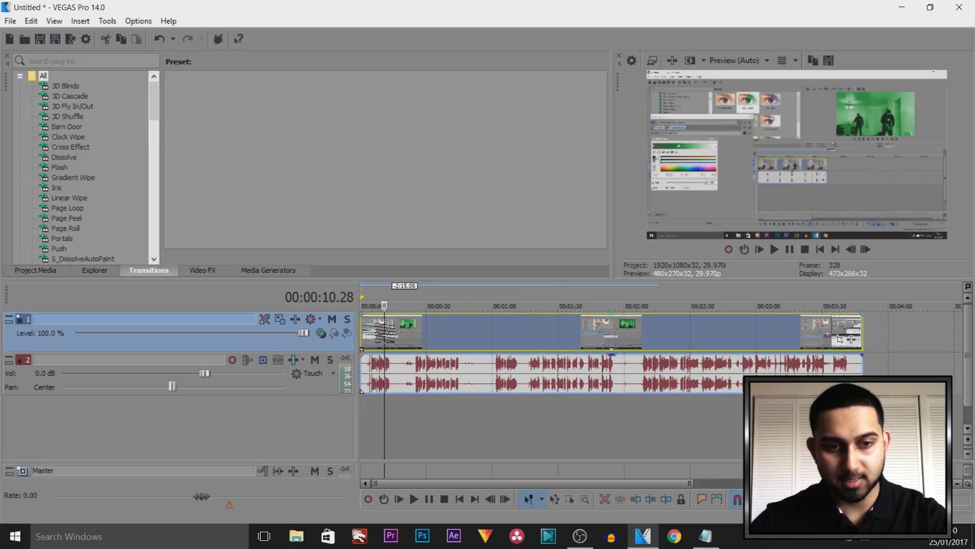
pyautogui.press('s')
pyautogui.click(393, 336)
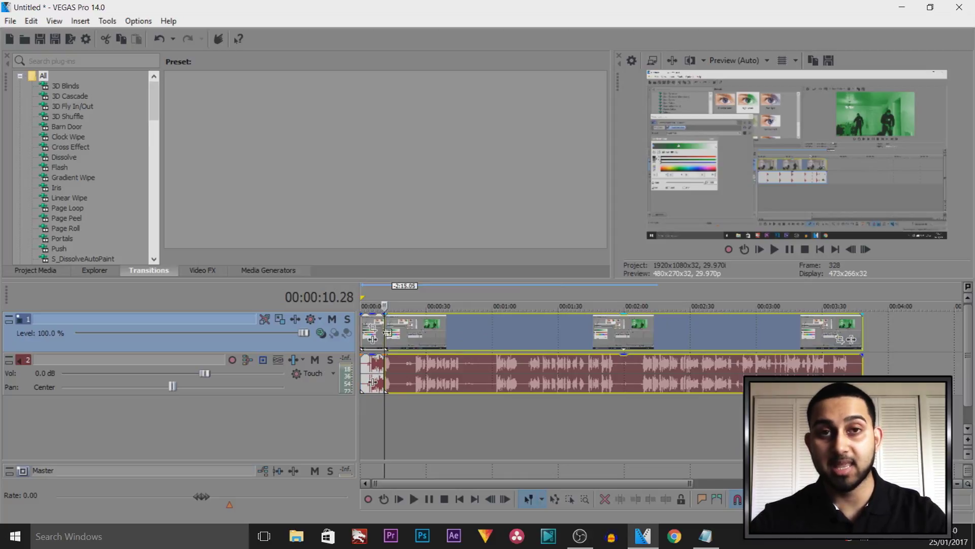
pyautogui.moveTo(389, 337); pyautogui.dragTo(414, 334)
pyautogui.click(414, 335)
# Split at the next cut points and butt the small piece against the first clip.
pyautogui.click(422, 336)
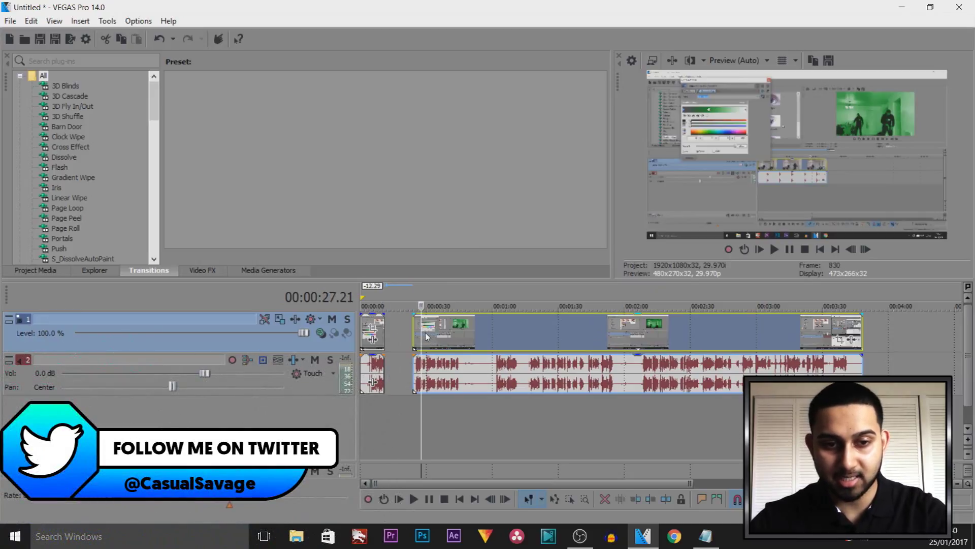
pyautogui.click(426, 333)
pyautogui.press('s')
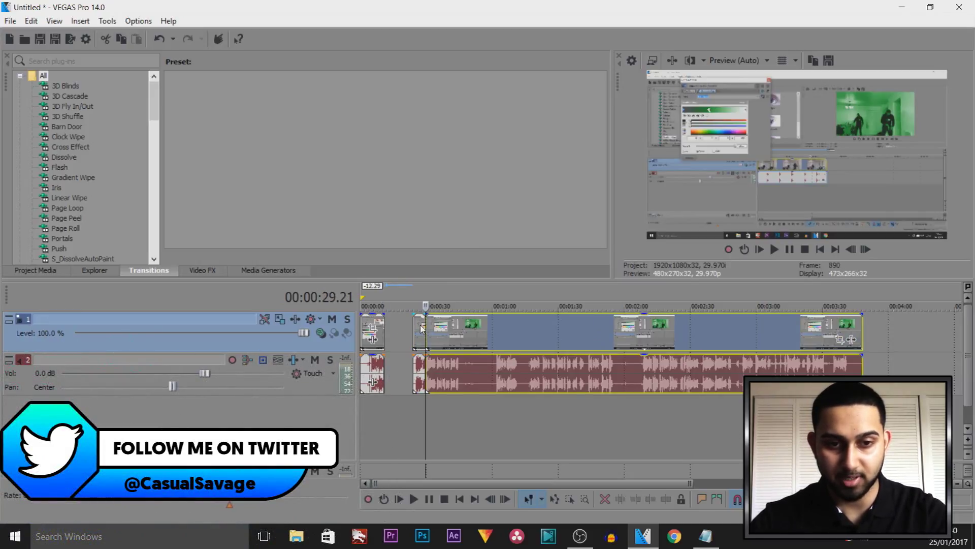
pyautogui.moveTo(421, 329); pyautogui.dragTo(409, 330)
pyautogui.click(434, 332)
pyautogui.click(438, 335)
pyautogui.press('s')
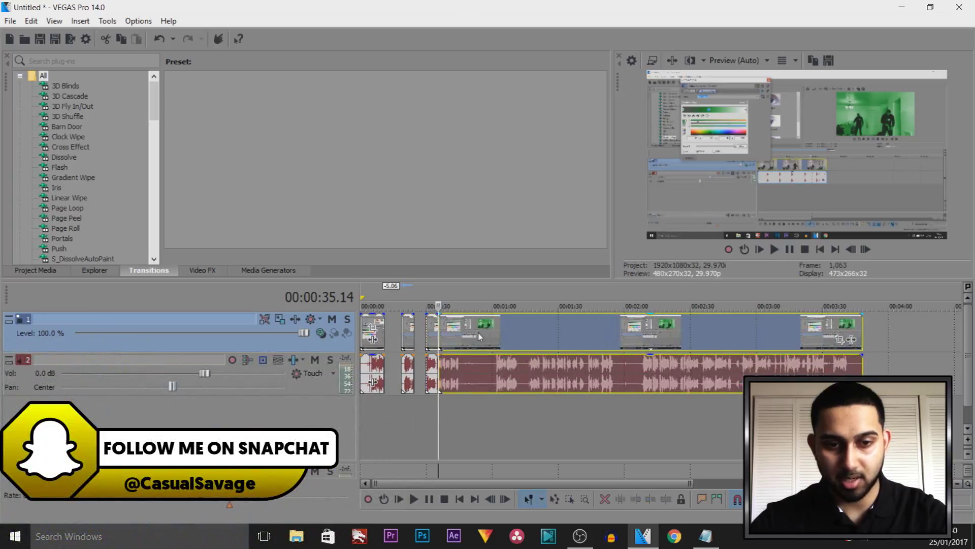
# Split the long event at 00:42.11, 01:06.10 and 01:10.28.
pyautogui.click(451, 335)
pyautogui.click(450, 334)
pyautogui.click(452, 335)
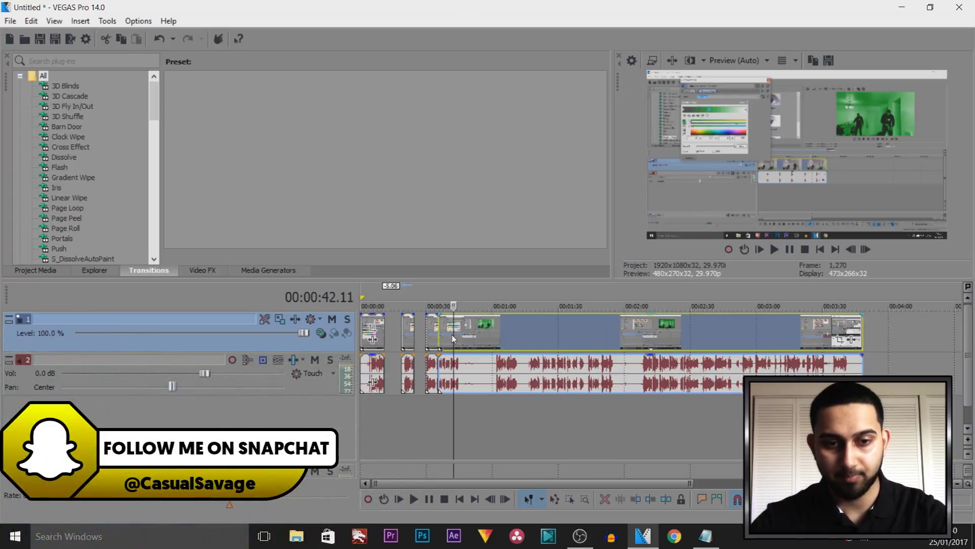
pyautogui.press('s')
pyautogui.click(505, 334)
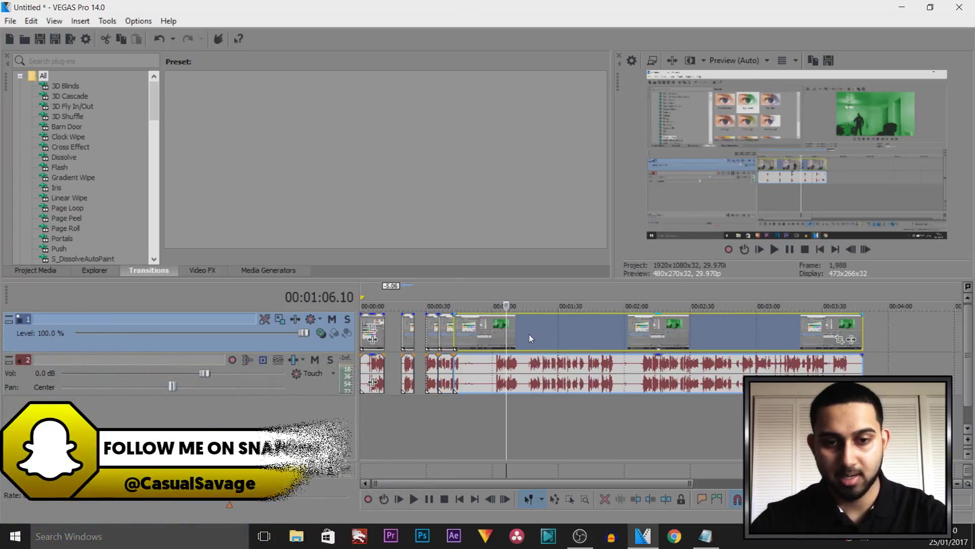
pyautogui.press('s')
pyautogui.click(517, 330)
pyautogui.press('s')
# Delete the 00:42–01:06 and leftover footage, move the 01:06 piece to 00:42, extend the last clip.
pyautogui.click(489, 324)
pyautogui.press('Delete')
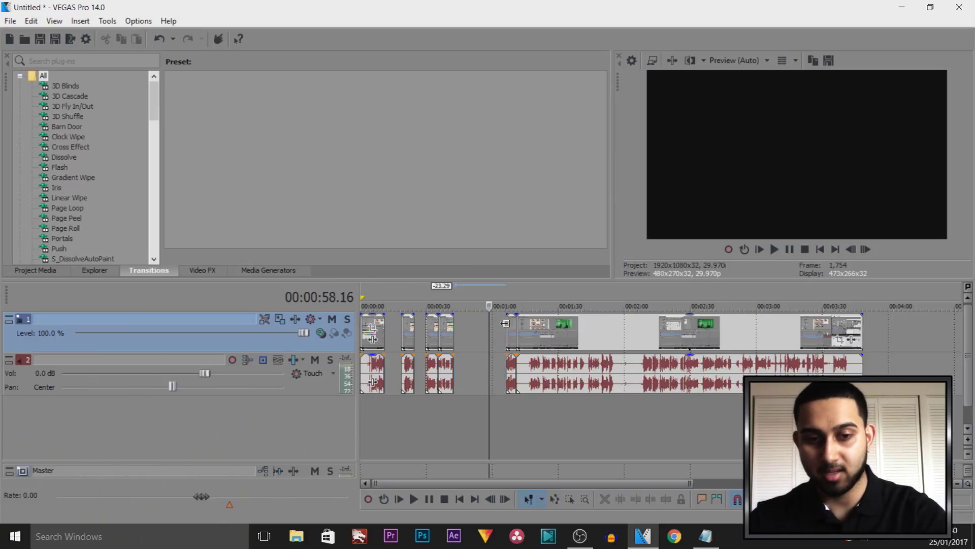
pyautogui.moveTo(514, 339); pyautogui.dragTo(469, 338)
pyautogui.click(572, 338)
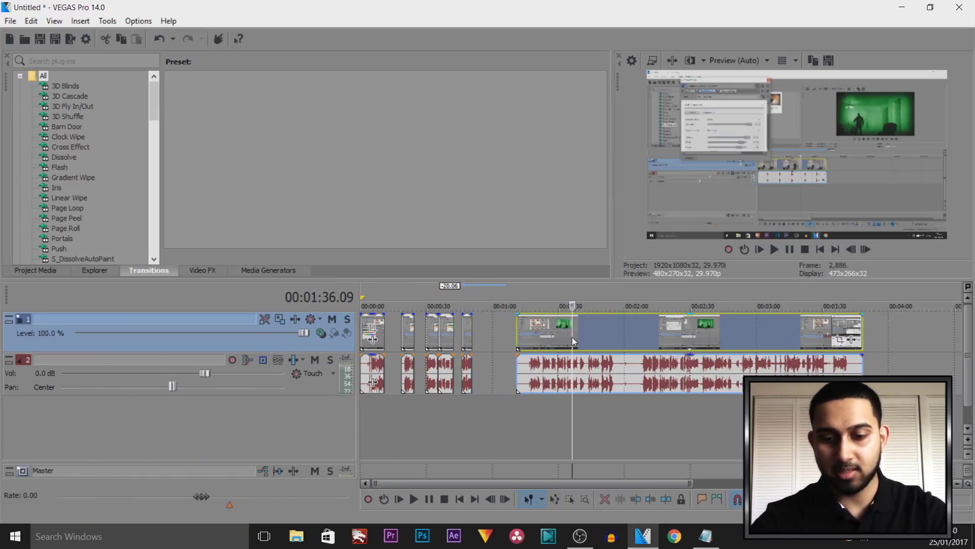
pyautogui.press('Delete')
pyautogui.moveTo(471, 337); pyautogui.dragTo(430, 331)
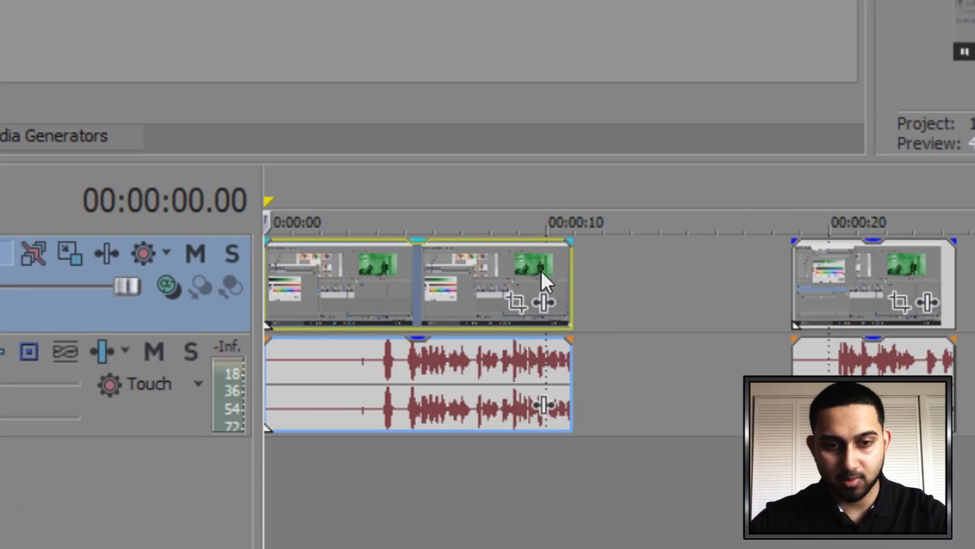
# Insert region 1 over 0:00–0:10.28, then move the third clip left to about 0:17.
pyautogui.doubleClick(427, 322)
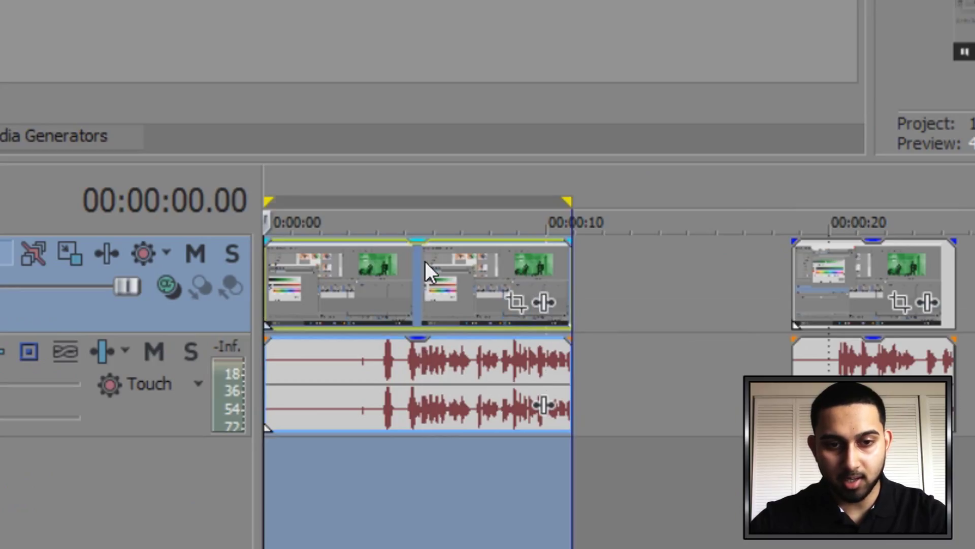
pyautogui.rightClick(483, 202)
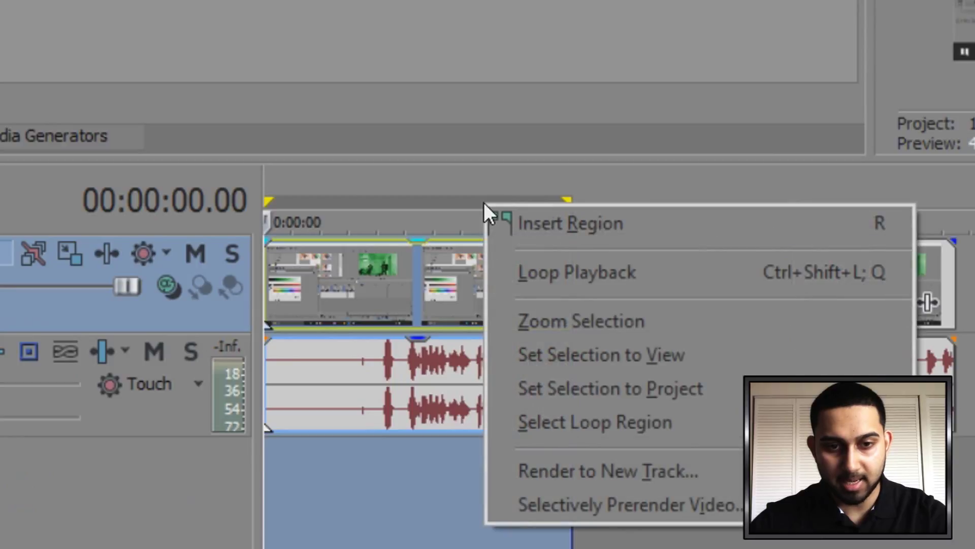
pyautogui.click(585, 228)
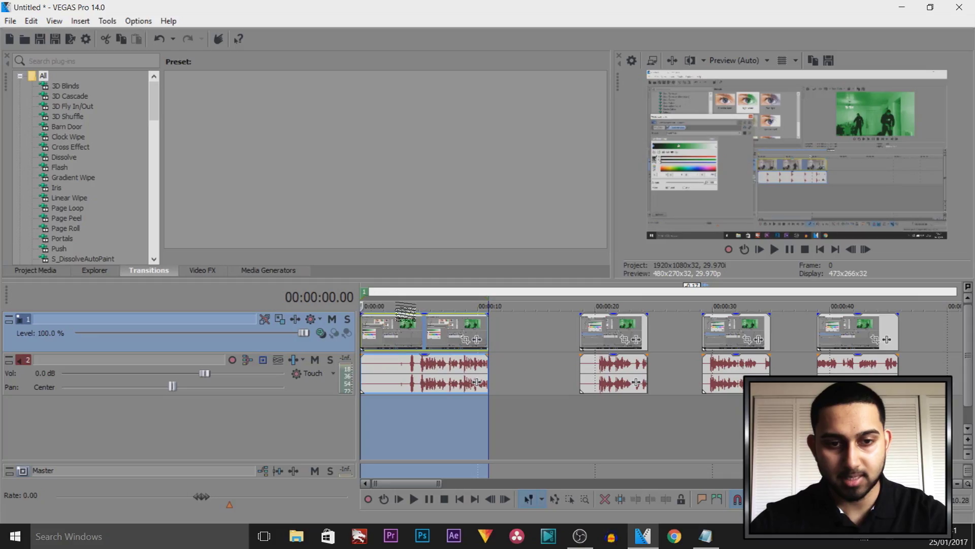
pyautogui.click(487, 327)
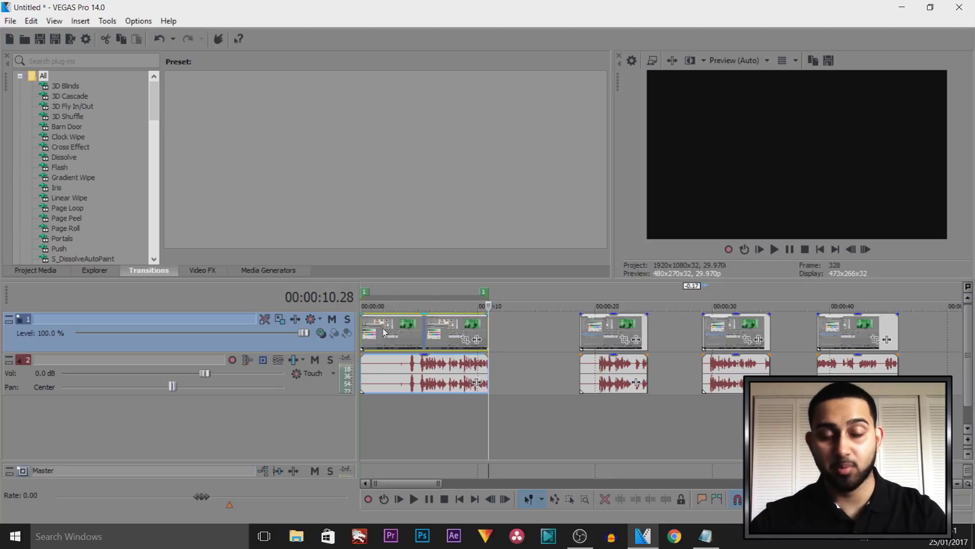
pyautogui.moveTo(609, 336); pyautogui.dragTo(594, 336)
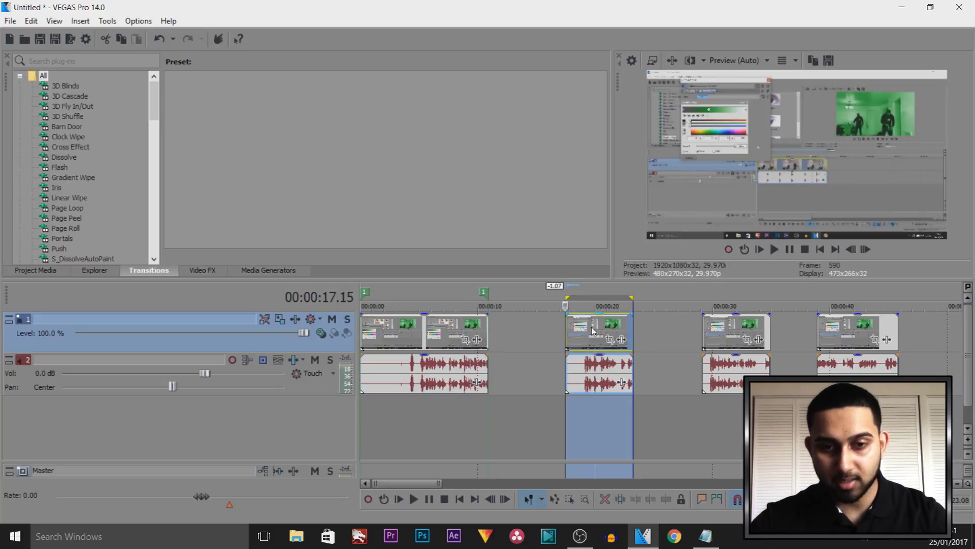
# Insert region 2 over the third clip's span, roughly 0:17 to 0:23.
pyautogui.doubleClick(597, 330)
pyautogui.rightClick(595, 300)
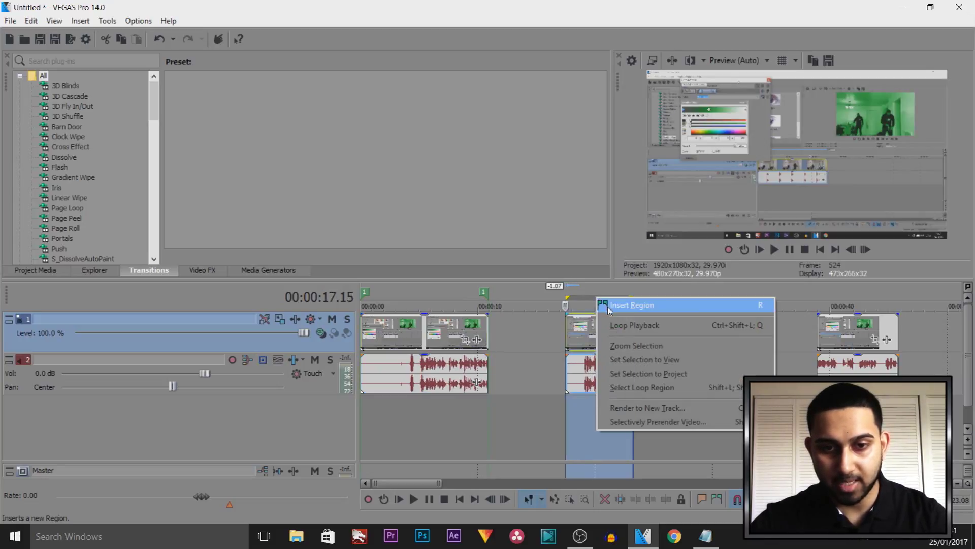
pyautogui.click(610, 308)
pyautogui.click(602, 331)
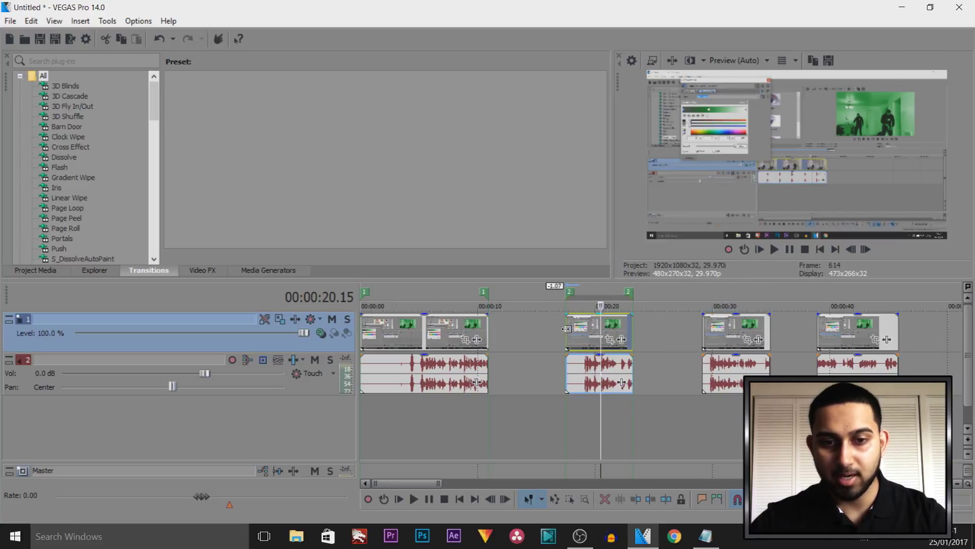
pyautogui.scroll(5, 583, 356)
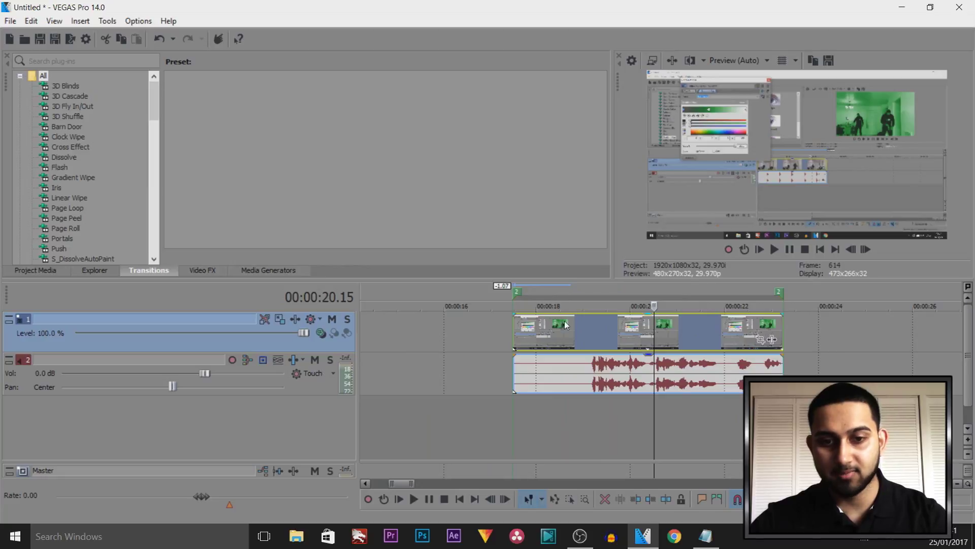
pyautogui.scroll(-7, 630, 344)
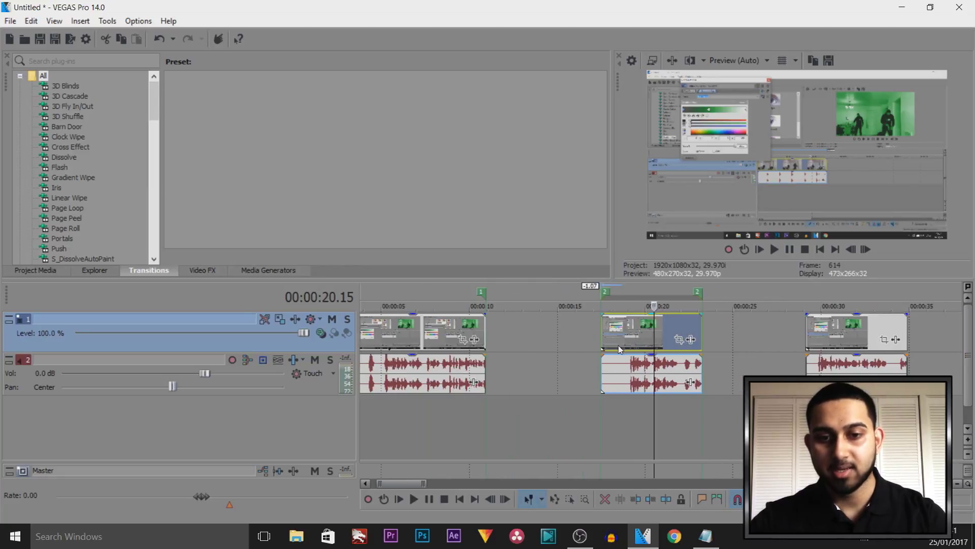
# Butt the last three clips together, closing the gaps between them.
pyautogui.moveTo(547, 328); pyautogui.dragTo(570, 328)
pyautogui.moveTo(706, 328); pyautogui.dragTo(625, 319)
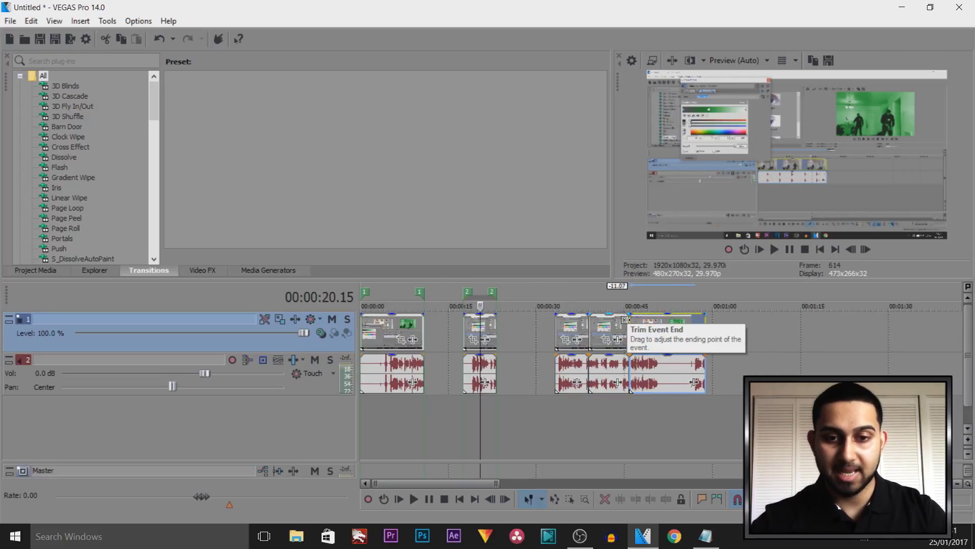
pyautogui.click(571, 325)
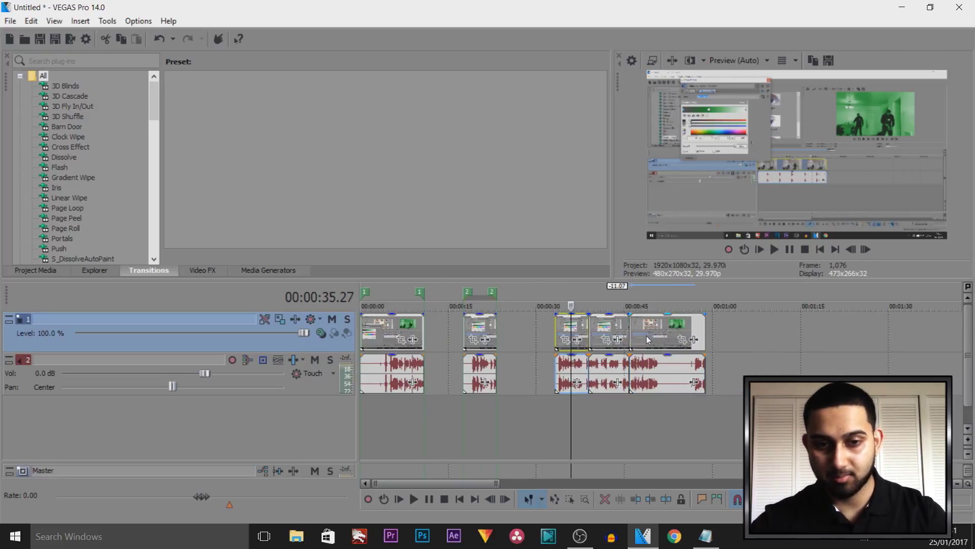
pyautogui.scroll(-2, 630, 340)
pyautogui.scroll(3, 772, 364)
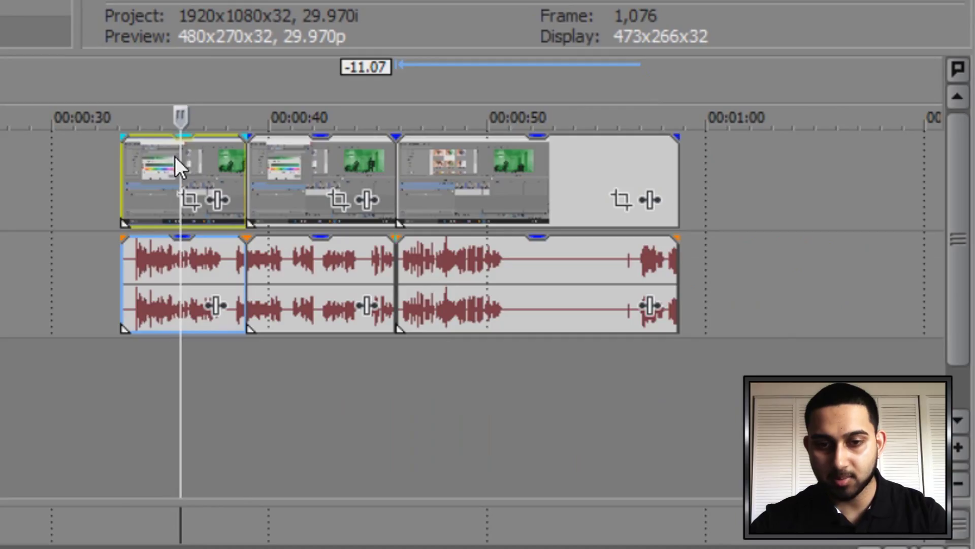
# Select the span from the first joined clip to the last clip's end and insert unnamed region 3.
pyautogui.doubleClick(175, 156)
pyautogui.moveTo(246, 96); pyautogui.dragTo(541, 97)
pyautogui.moveTo(610, 94); pyautogui.dragTo(675, 96)
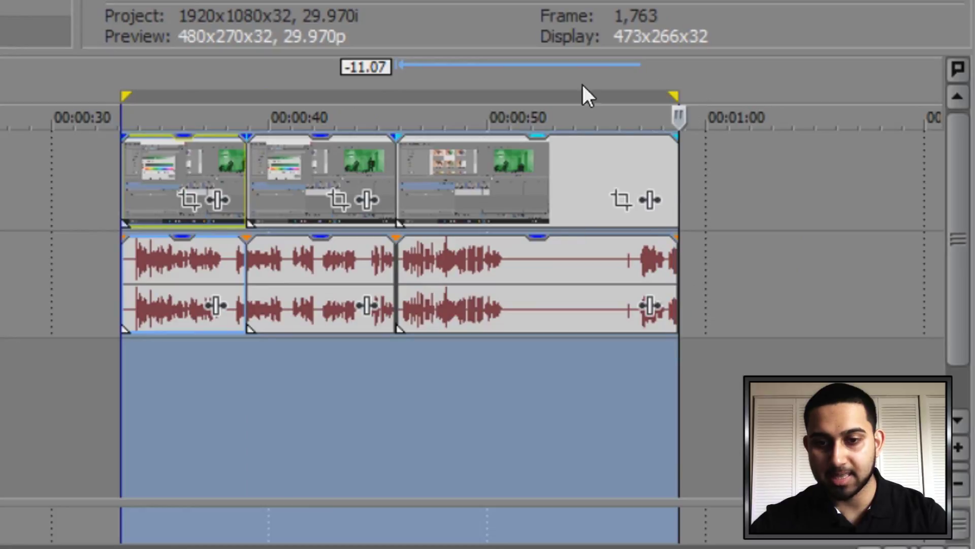
pyautogui.rightClick(310, 96)
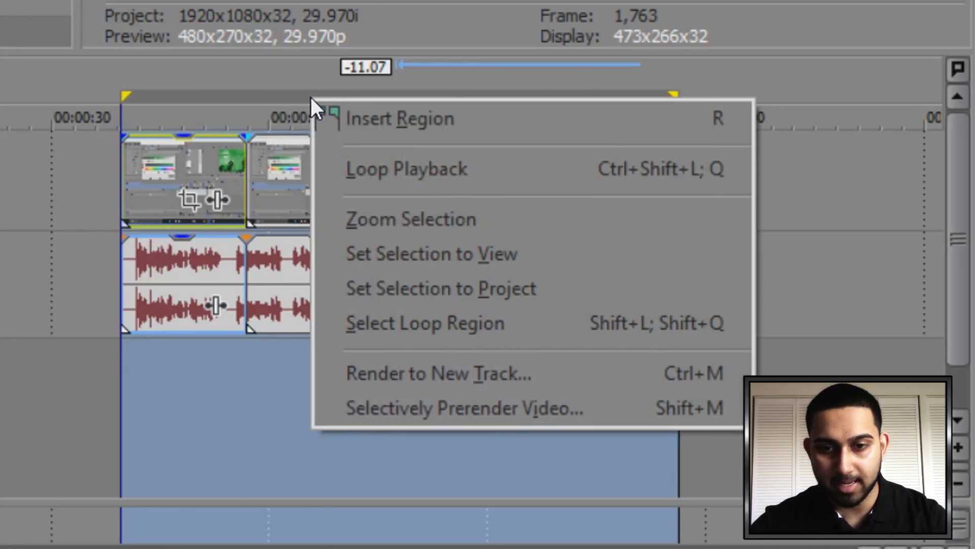
pyautogui.click(341, 117)
pyautogui.press('Return')
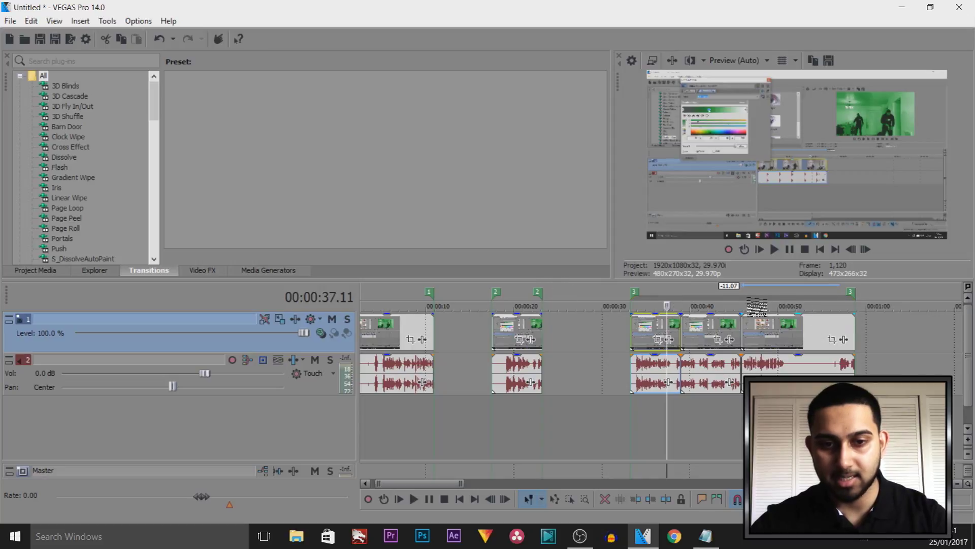
# Preview the footage around 37 seconds and return the playhead to 00:00:00.
pyautogui.scroll(-3, 448, 331)
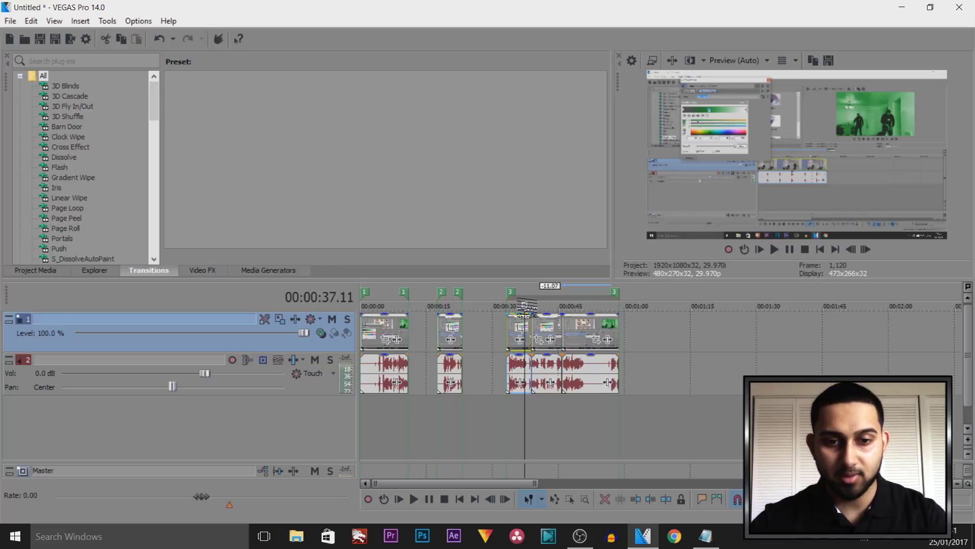
pyautogui.moveTo(525, 304); pyautogui.dragTo(523, 304)
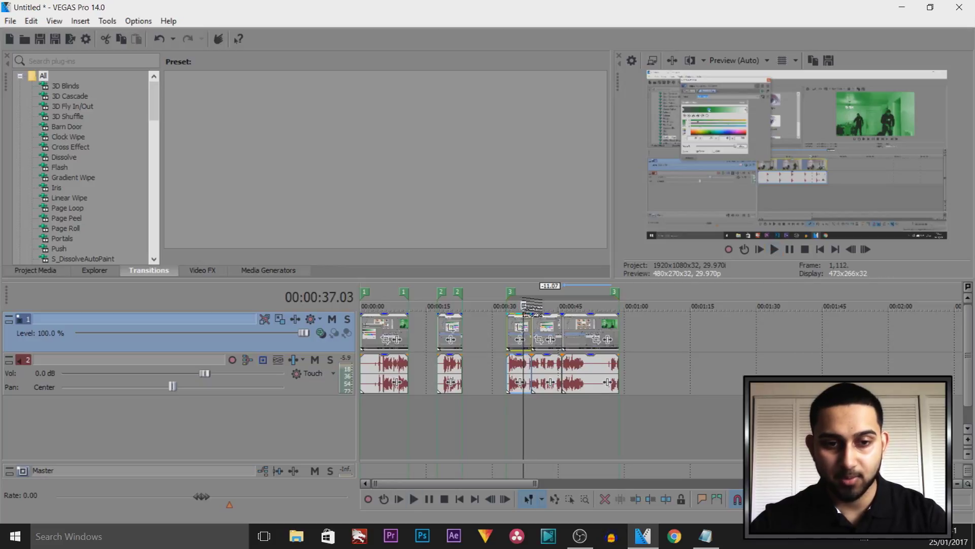
pyautogui.click(364, 333)
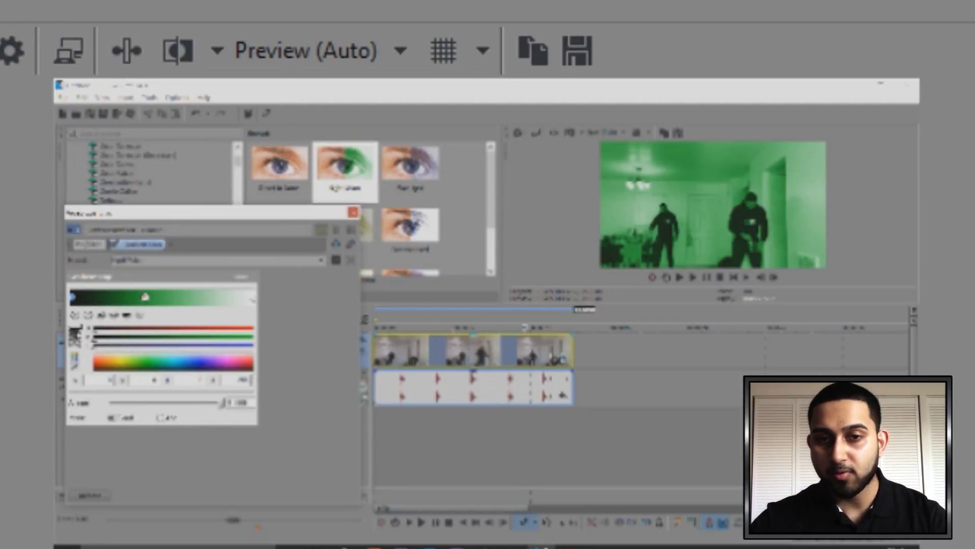
# Set the video preview quality to Best (Full).
pyautogui.click(342, 47)
pyautogui.moveTo(294, 235)
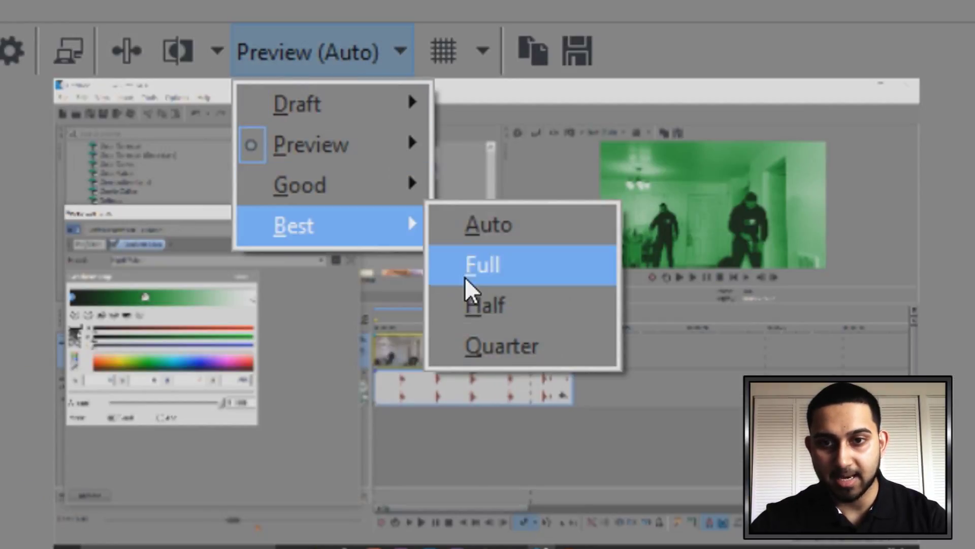
pyautogui.click(466, 278)
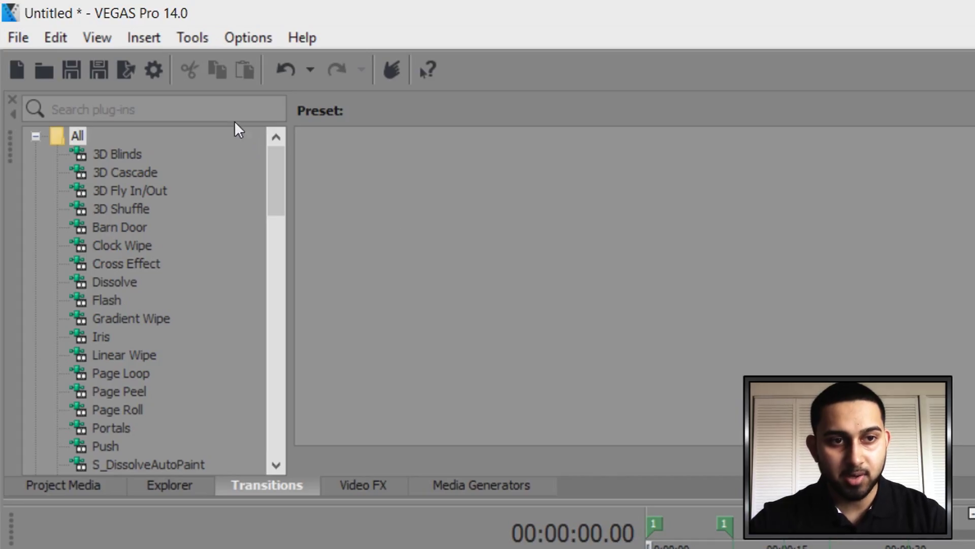
# Launch the Batch Render script from Tools > Scripting.
pyautogui.click(193, 38)
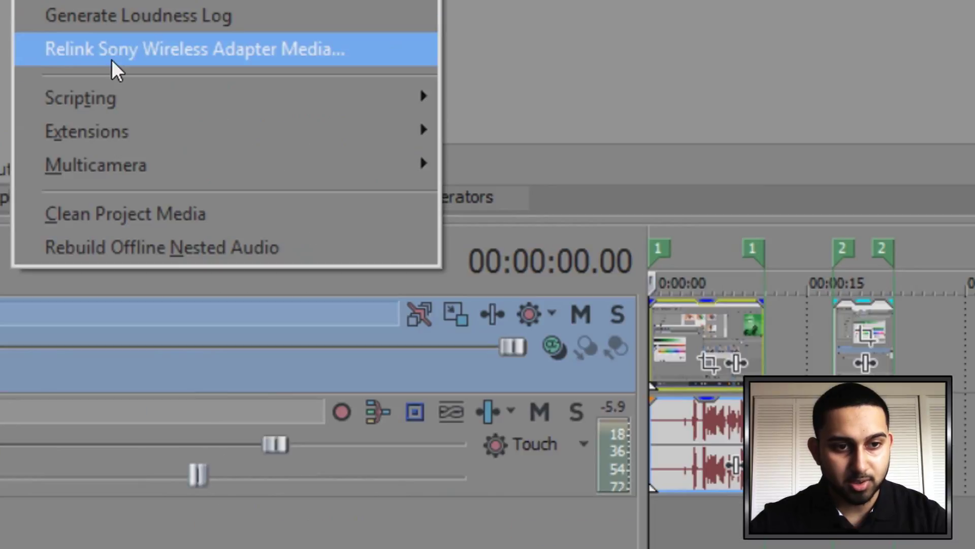
pyautogui.moveTo(247, 407)
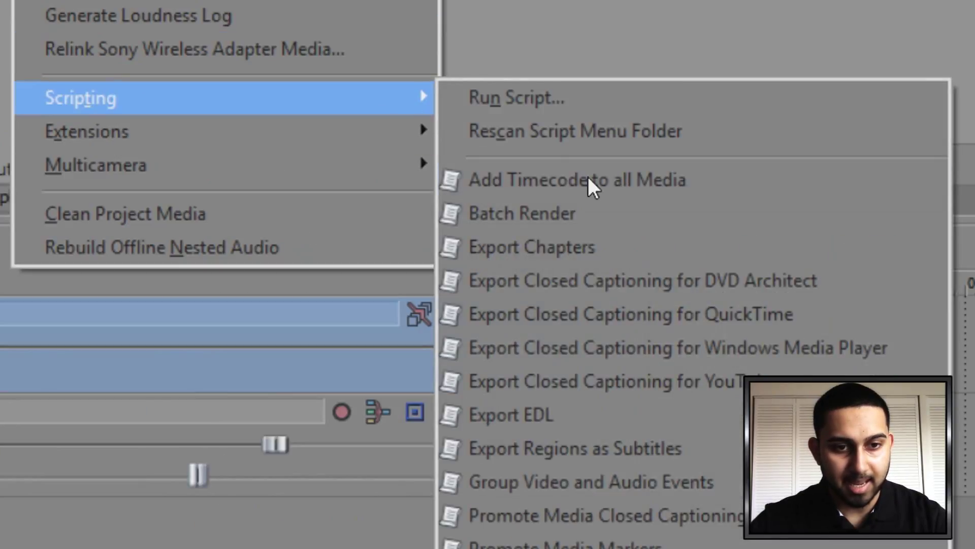
pyautogui.click(689, 222)
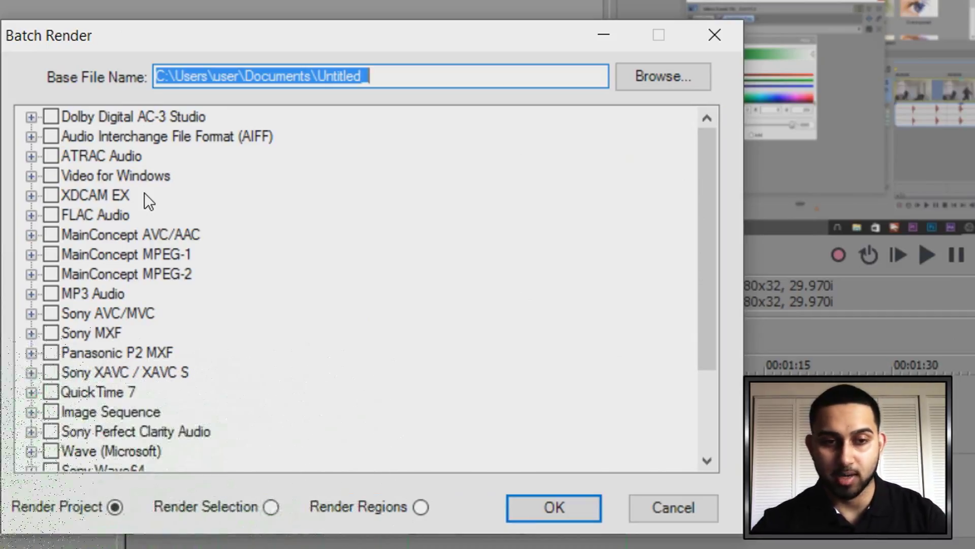
# Expand the Windows Media Video V11 presets, tick YouTube, and browse for an output location.
pyautogui.scroll(-2, 97, 172)
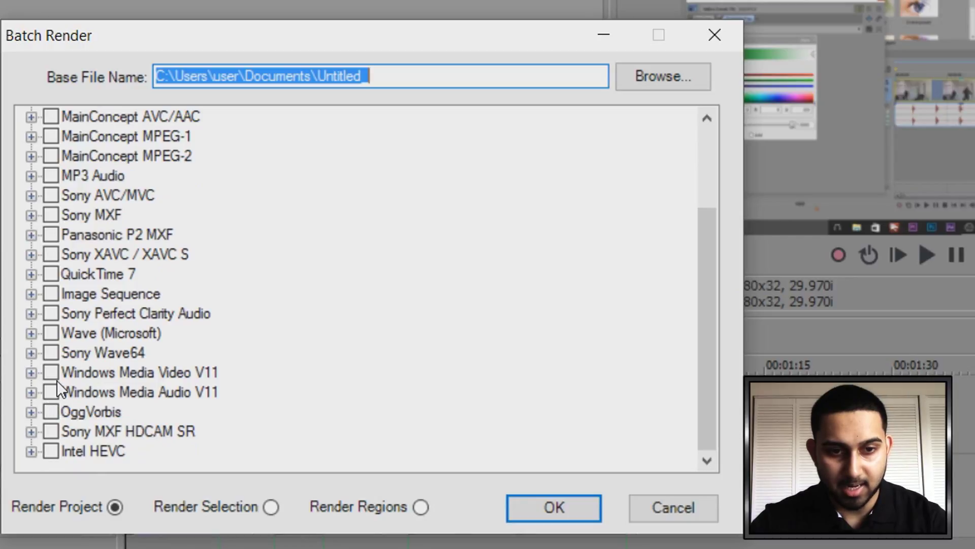
pyautogui.click(31, 372)
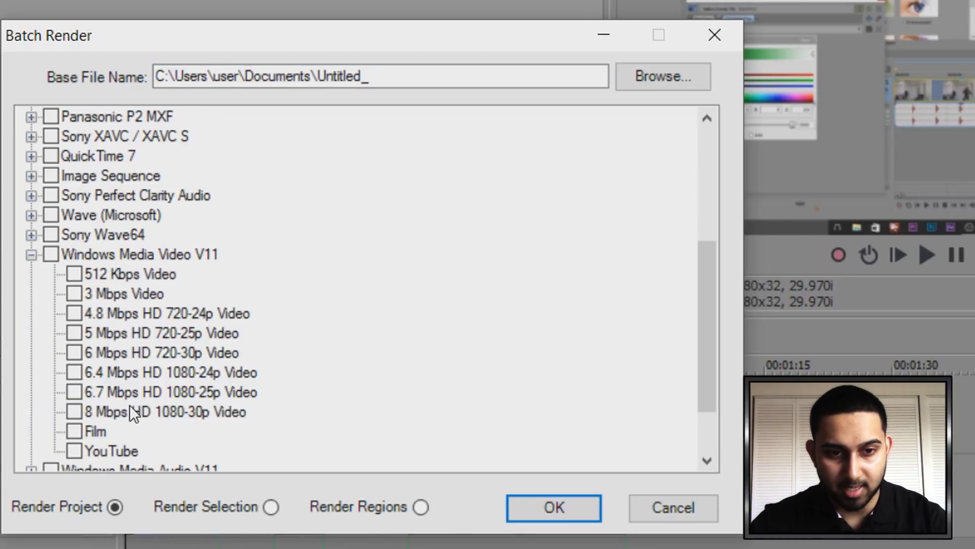
pyautogui.scroll(-1, 108, 441)
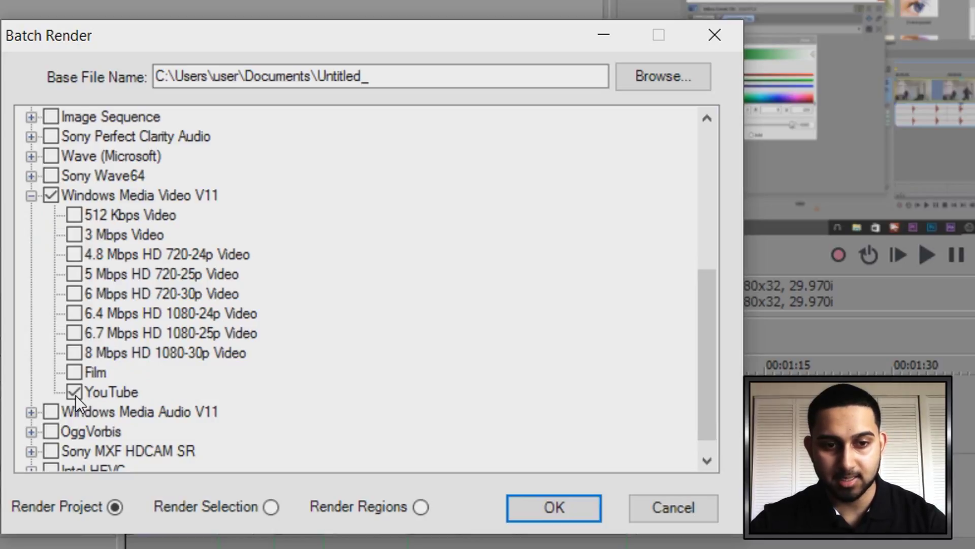
pyautogui.hotkey('shift', 'Tab')
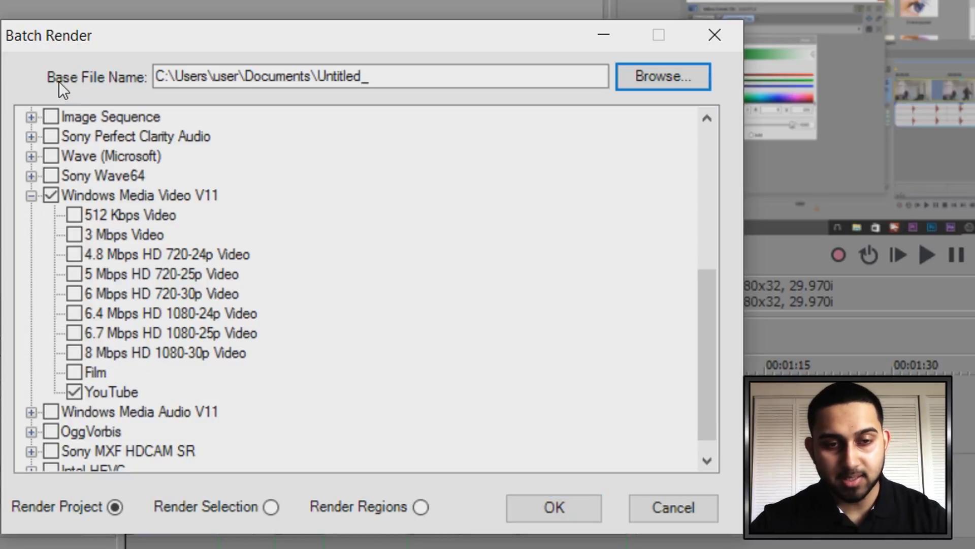
pyautogui.click(668, 77)
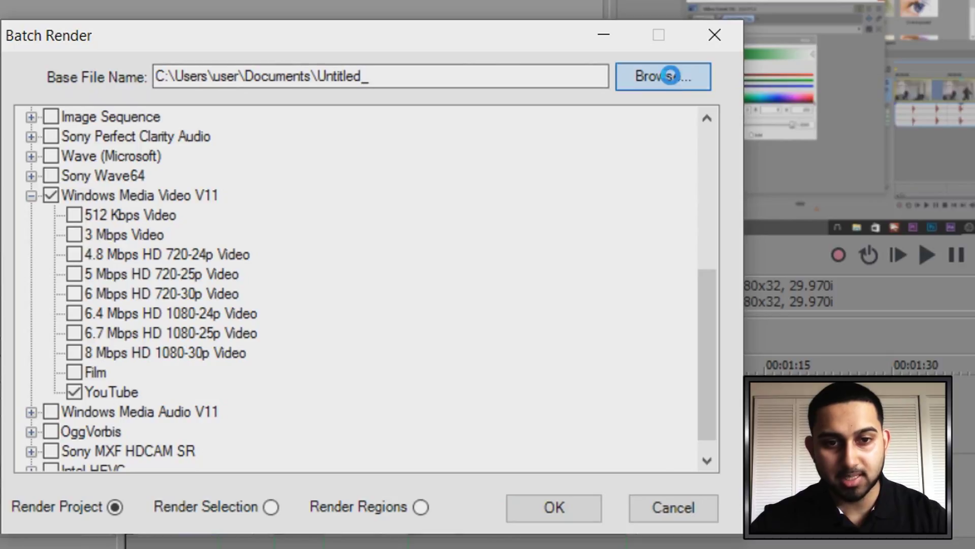
# Save renders to the Desktop with base file name 'video'.
pyautogui.click(143, 264)
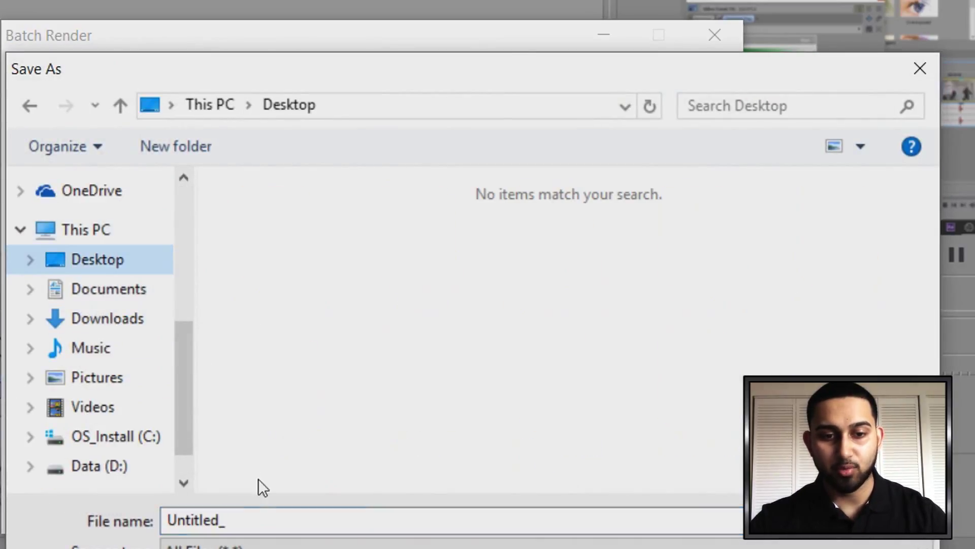
pyautogui.click(266, 518)
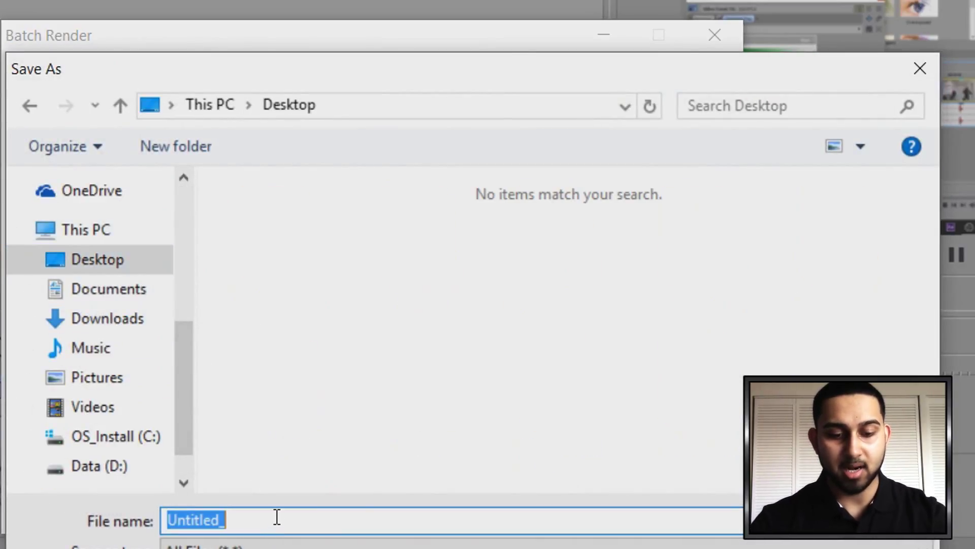
pyautogui.write('video')
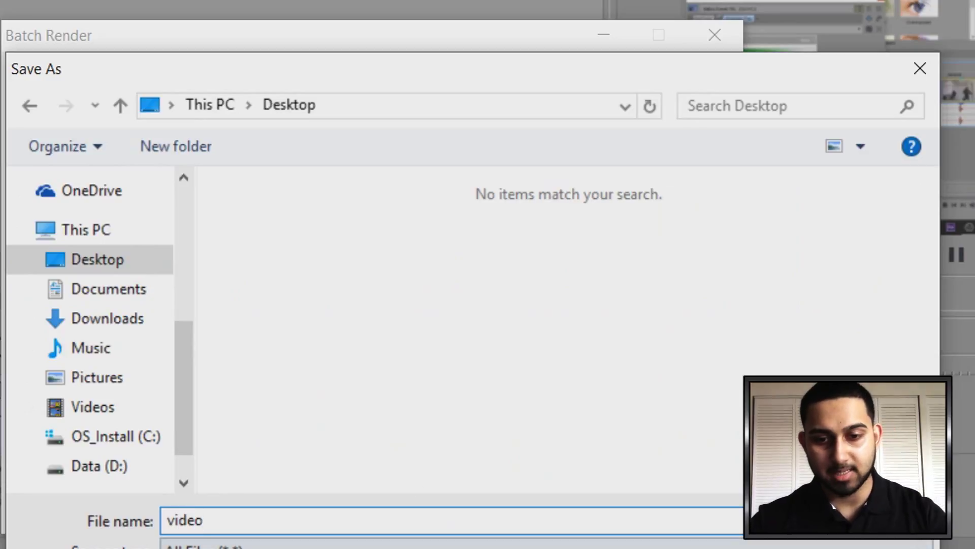
pyautogui.press('Return')
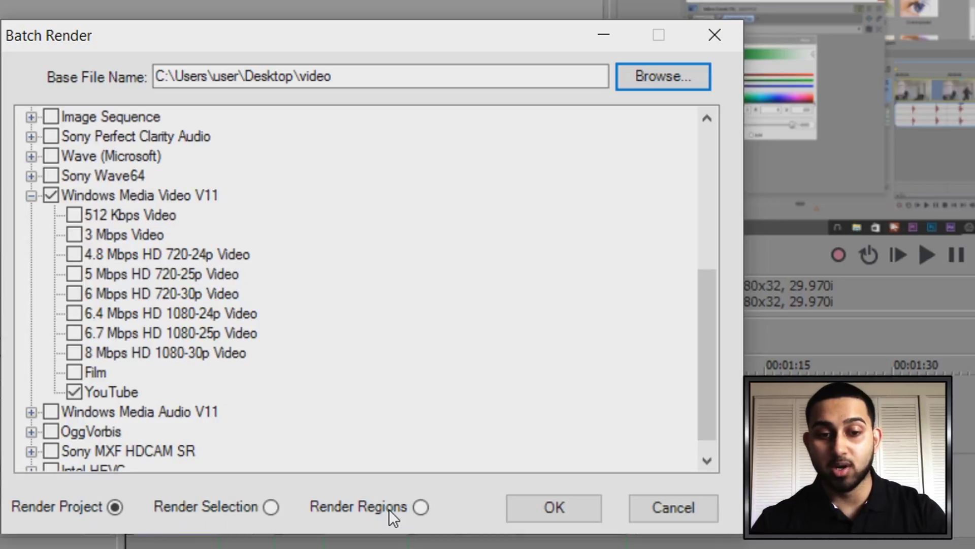
# Batch-render with Render Regions selected, then inspect the first rendered WMV file.
pyautogui.click(421, 507)
pyautogui.click(574, 510)
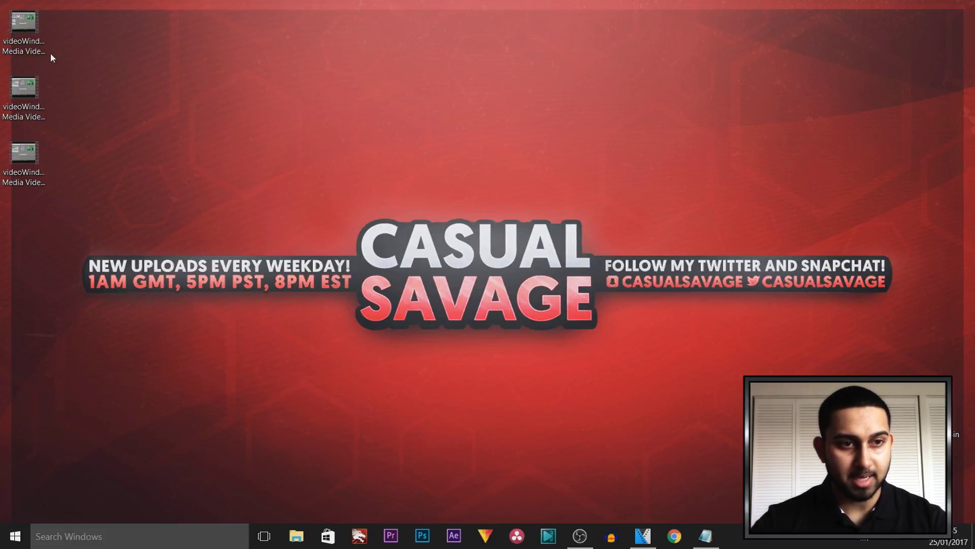
pyautogui.click(47, 63)
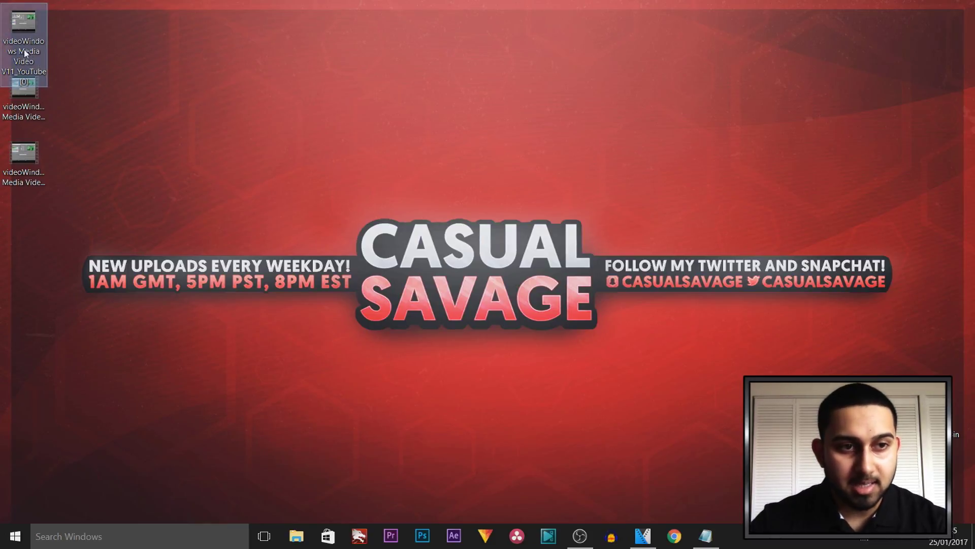
# Drag the three rendered WMV files to the desktop centre and check each one.
pyautogui.click(23, 154)
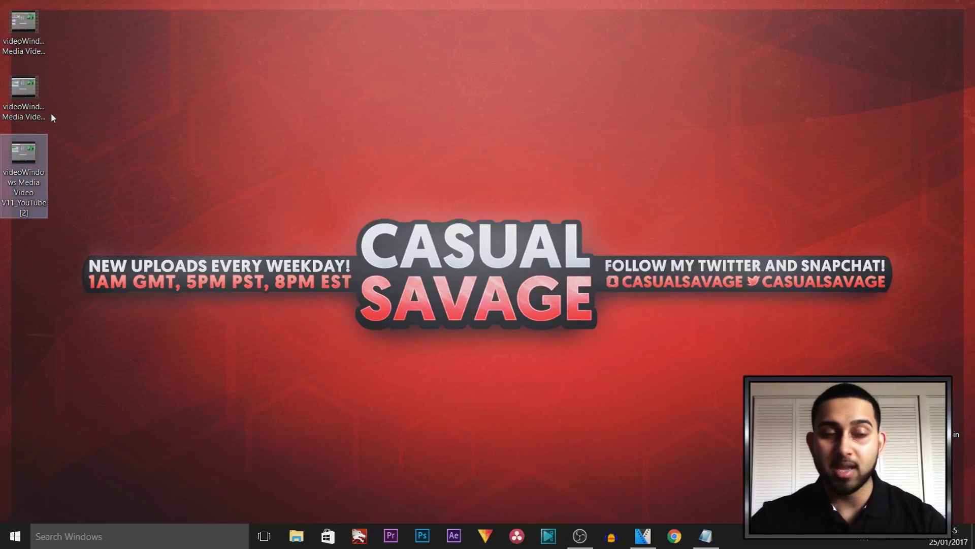
pyautogui.moveTo(31, 164); pyautogui.dragTo(76, 106)
pyautogui.moveTo(193, 160); pyautogui.dragTo(362, 153)
pyautogui.click(365, 213)
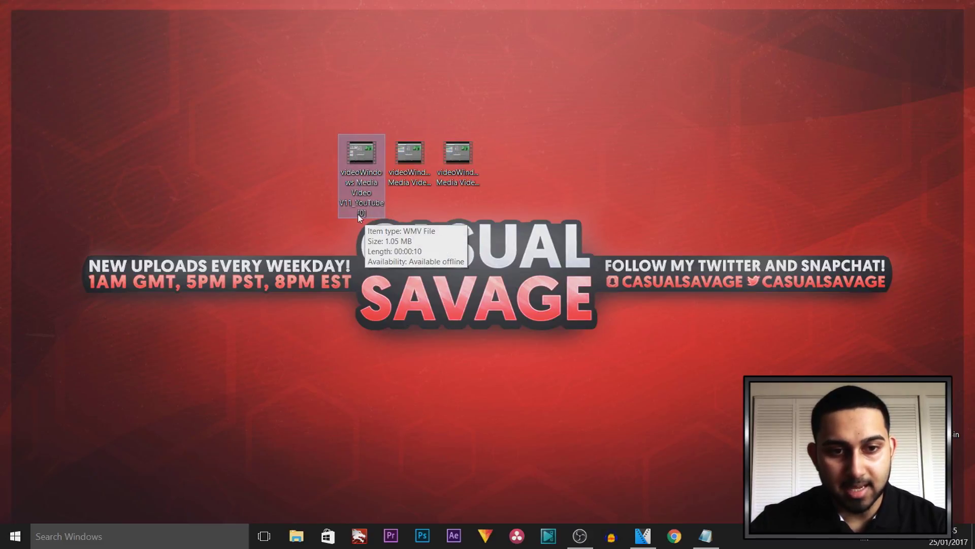
pyautogui.click(409, 163)
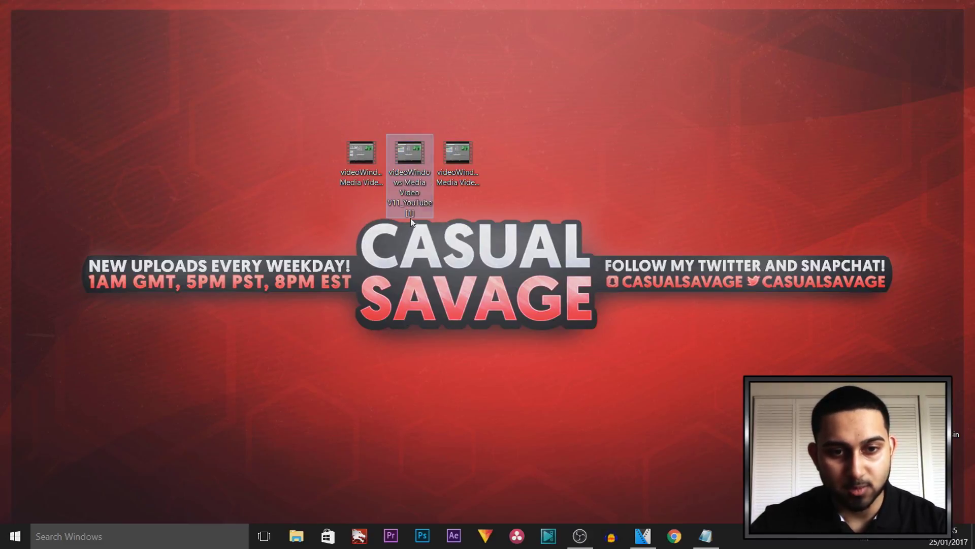
pyautogui.click(458, 155)
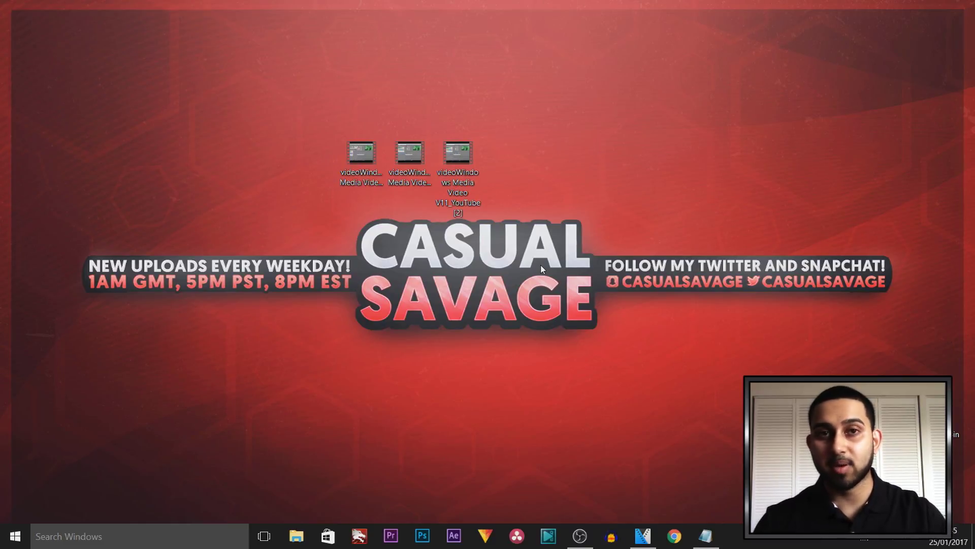
# Rename the first rendered WMV file on the desktop to 'night vision'.
pyautogui.rightClick(364, 181)
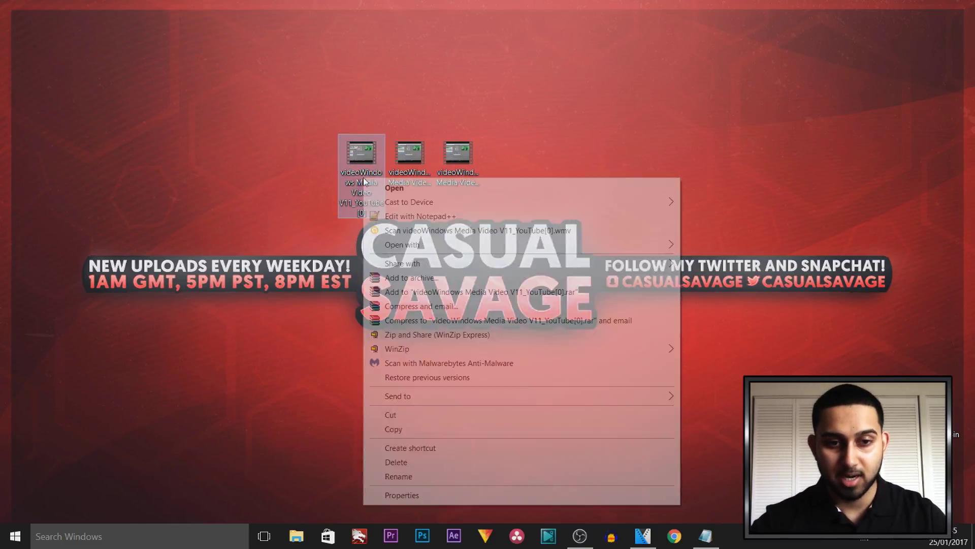
pyautogui.click(447, 476)
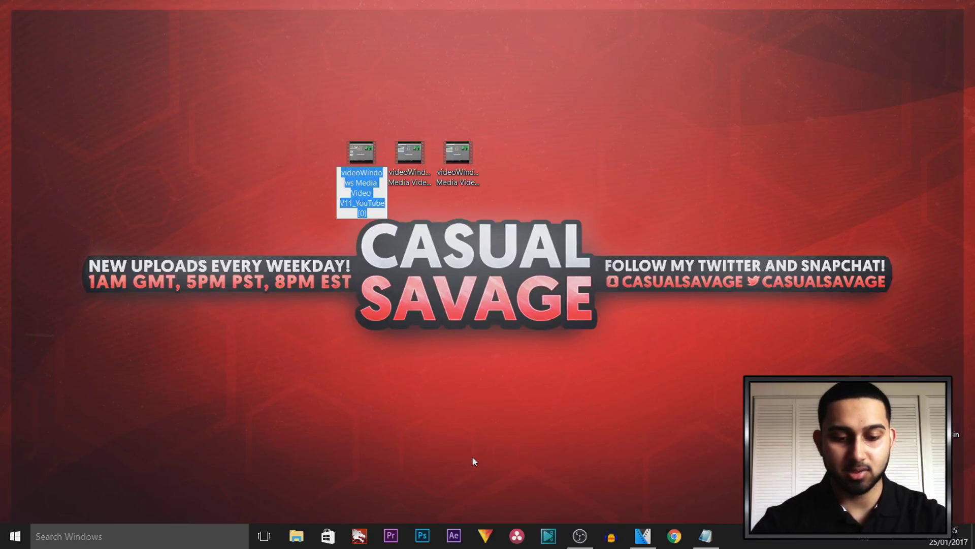
pyautogui.write('night vision')
pyautogui.press('Return')
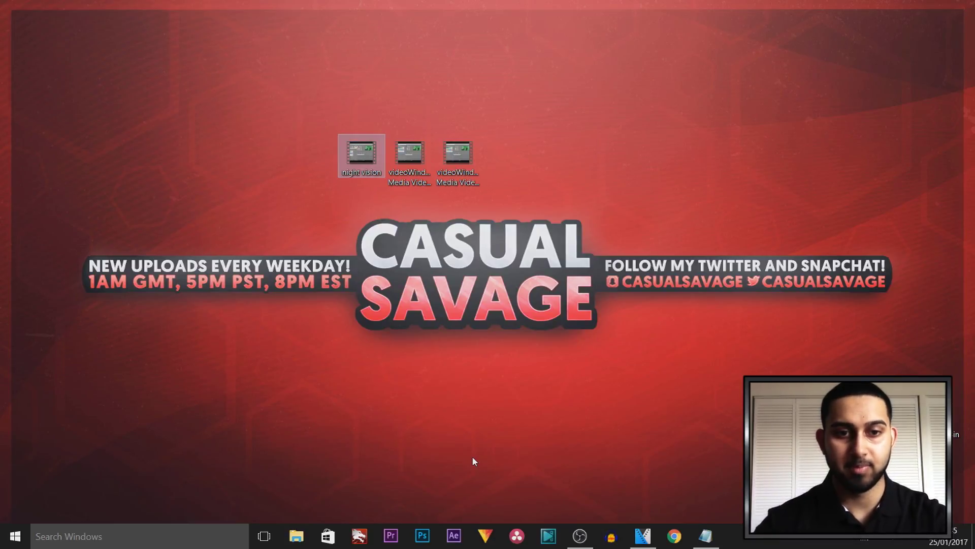